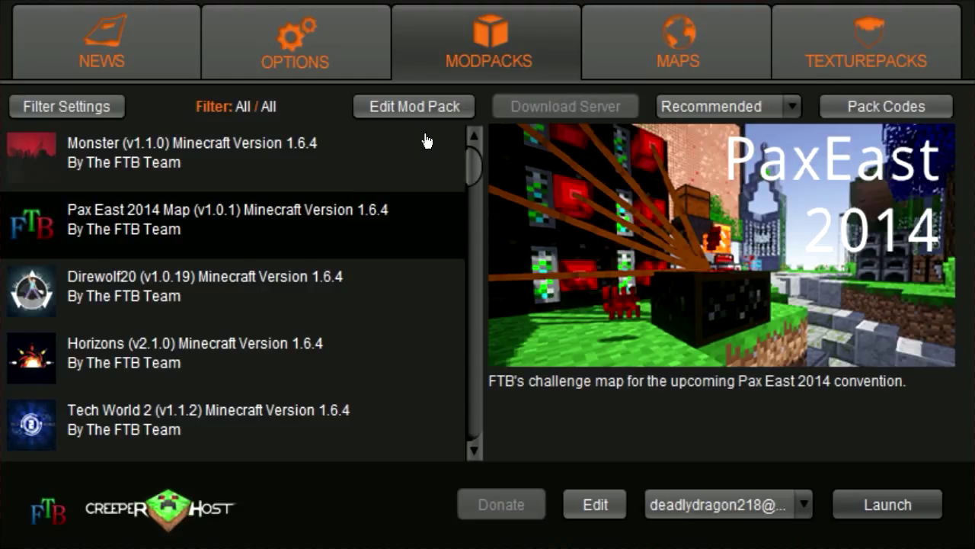
Step: Glance at Options, then select the Direwolf20 v1.0.19 pack for Minecraft 1.6.4 in Modpacks
left_click(313, 37)
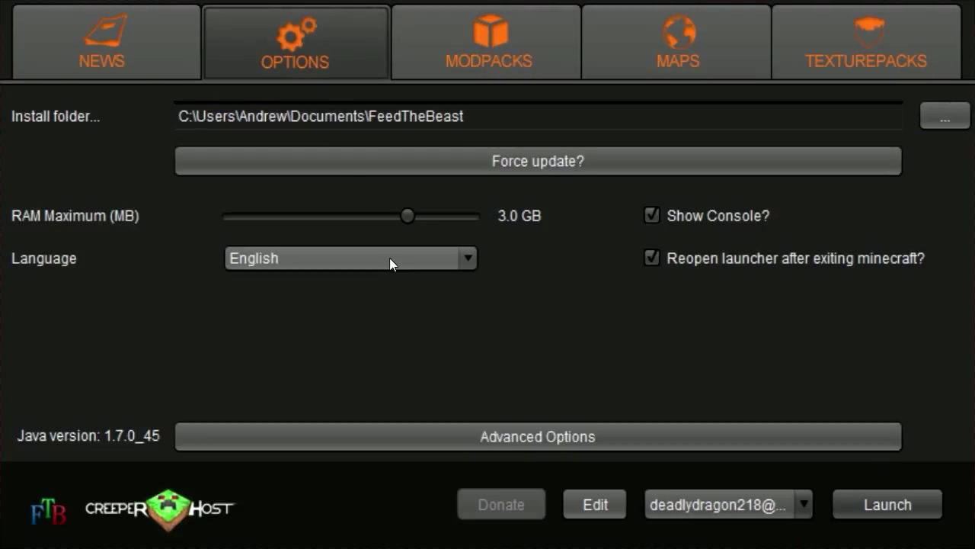
left_click(521, 67)
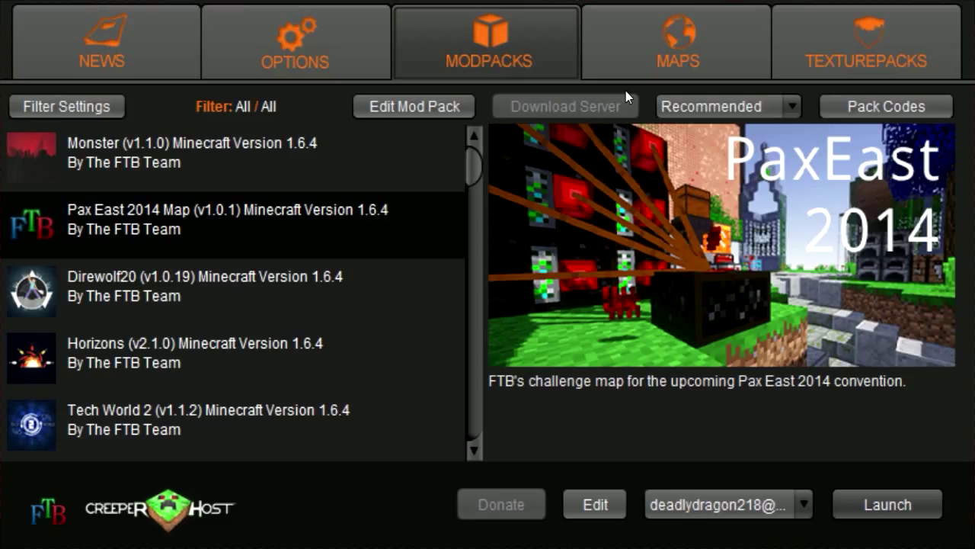
left_click(237, 321)
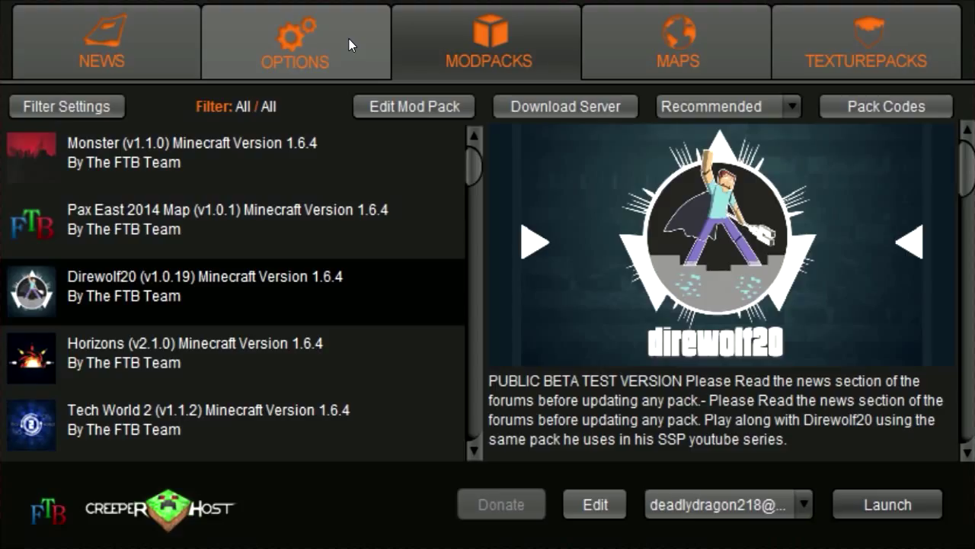
Step: Open Advanced Options and inspect the Additional Java Parameters, focusing on -Xms2G and -Xmx3G
left_click(349, 40)
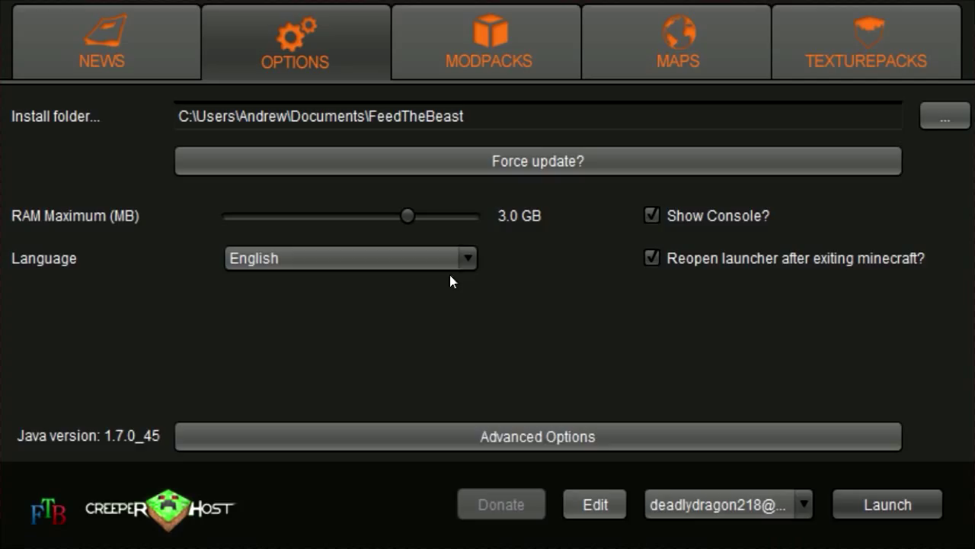
left_click(480, 436)
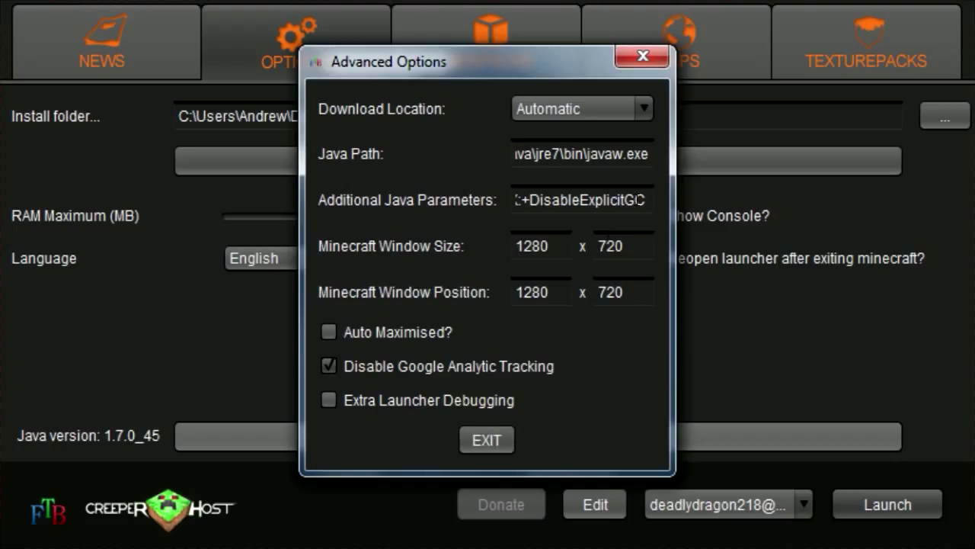
left_click(648, 200)
key("Left")
key("Left")
key("Left")
key("Left")
key("Left")
key("Left")
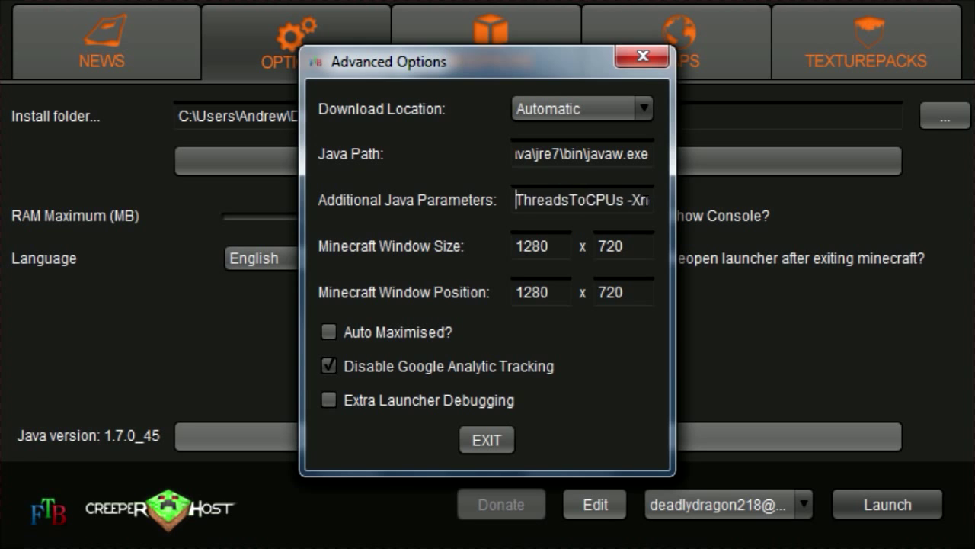
key("Left")
key("Left")
key("Left")
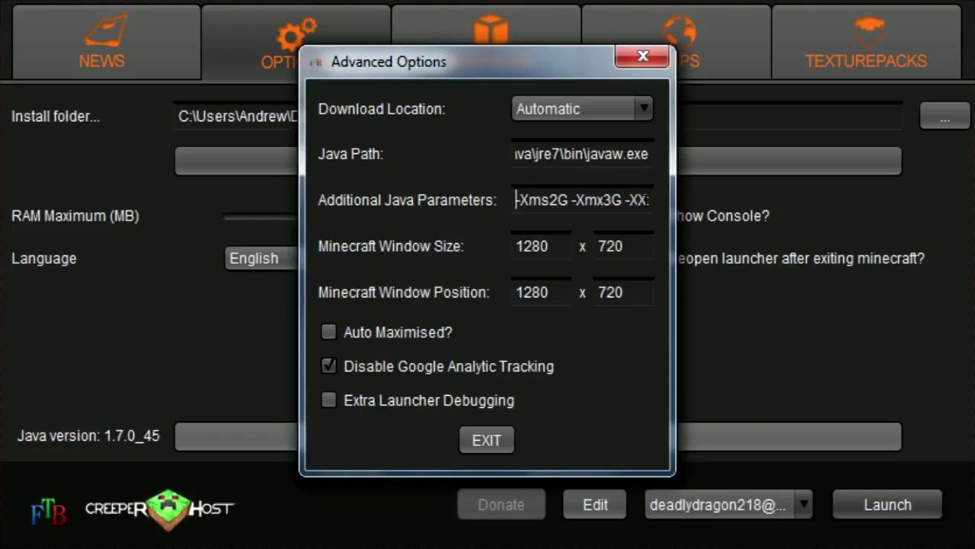
key("Right")
key("Right")
key("Right")
key("Right")
key("Right")
key("Right")
key("Left")
key("Left")
key("Left")
key("Left")
key("Left")
key("Right")
left_click(613, 199)
key("Right")
key("Left")
key("Left")
key("Left")
key("Left")
key("Left")
key("Right")
key("Right")
key("Right")
key("Right")
key("Right")
Step: Move the Advanced Options dialog lower and add -XX:PermSize=256m to the end of the parameters
mouse_move(519, 70)
left_mouse_down()
mouse_move(854, 197)
mouse_move(920, 405)
mouse_move(597, 110)
left_mouse_up()
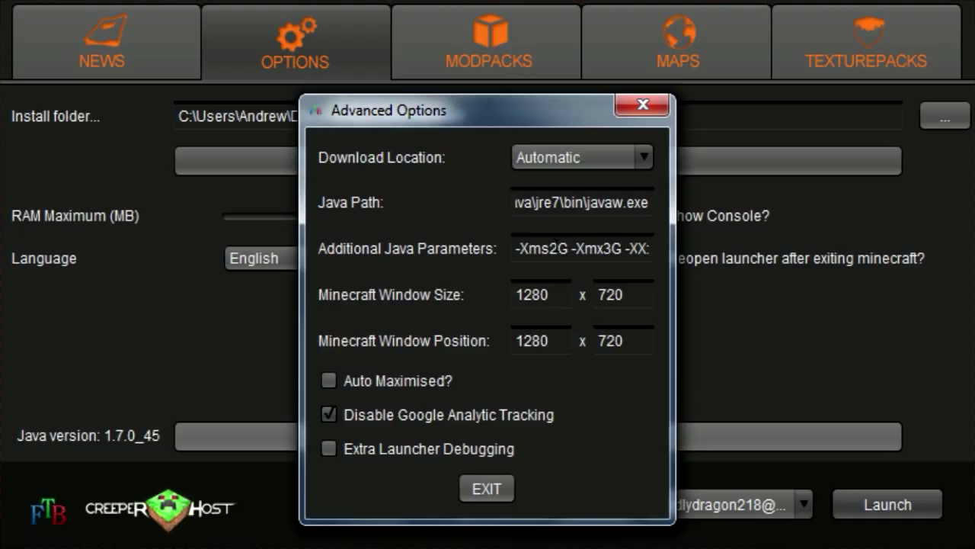
left_click(612, 249)
left_click(568, 248)
left_click(550, 248)
left_click(569, 248)
key("Right")
key("Right")
key("Right")
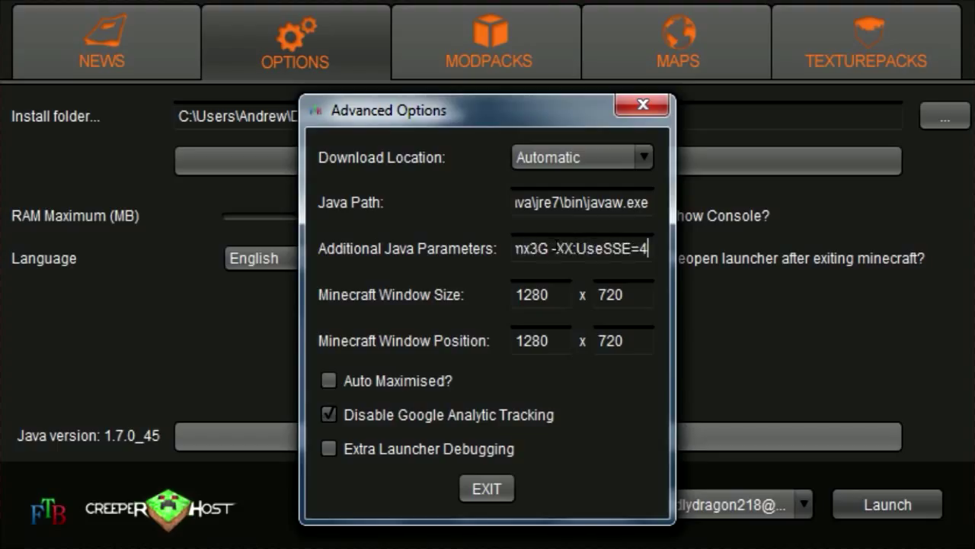
type("-X")
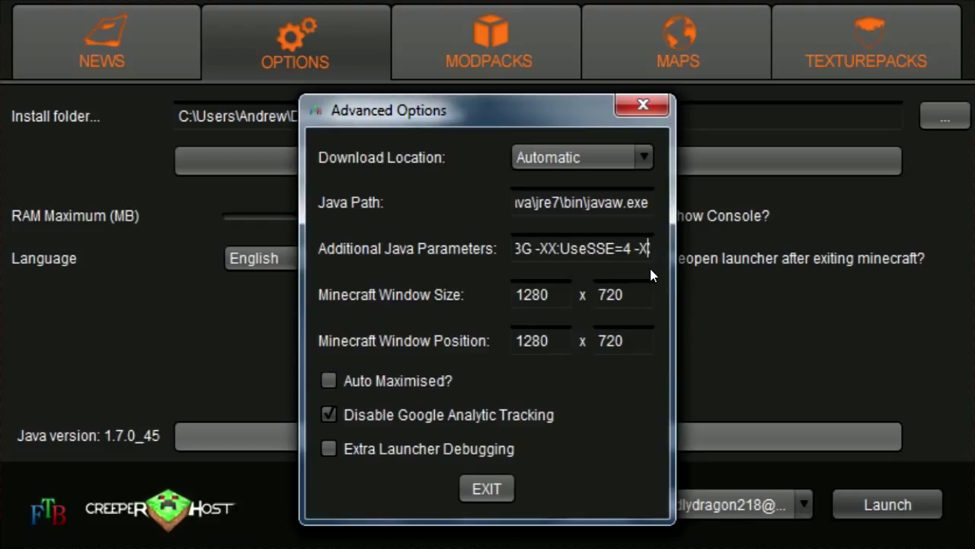
type("X:PermSize")
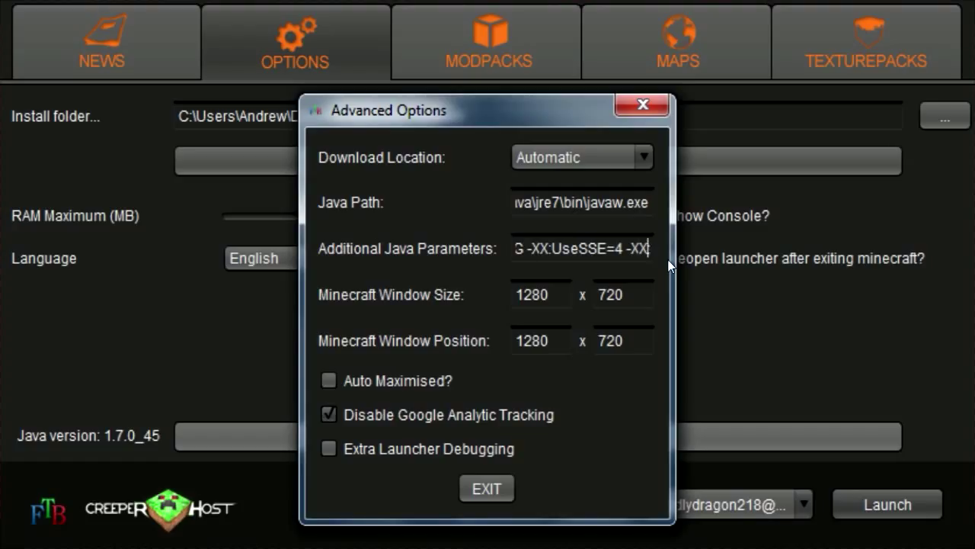
type("=256m")
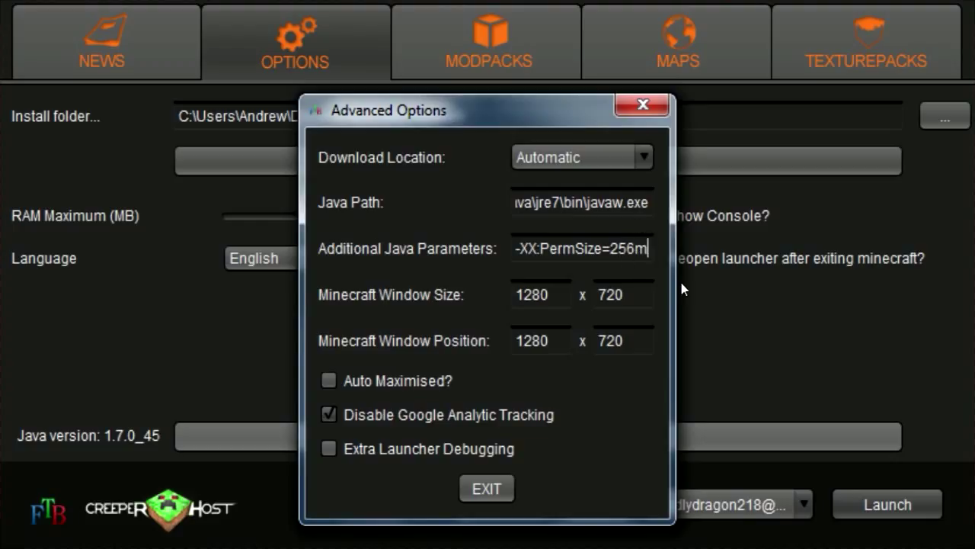
Step: Append -XX:+UseParNewGC to the end of the Java parameters and check it
key("Left")
key("Left")
key("Left")
key("Left")
key("Right")
key("End")
type("-XX:+UseParNewGC -X")
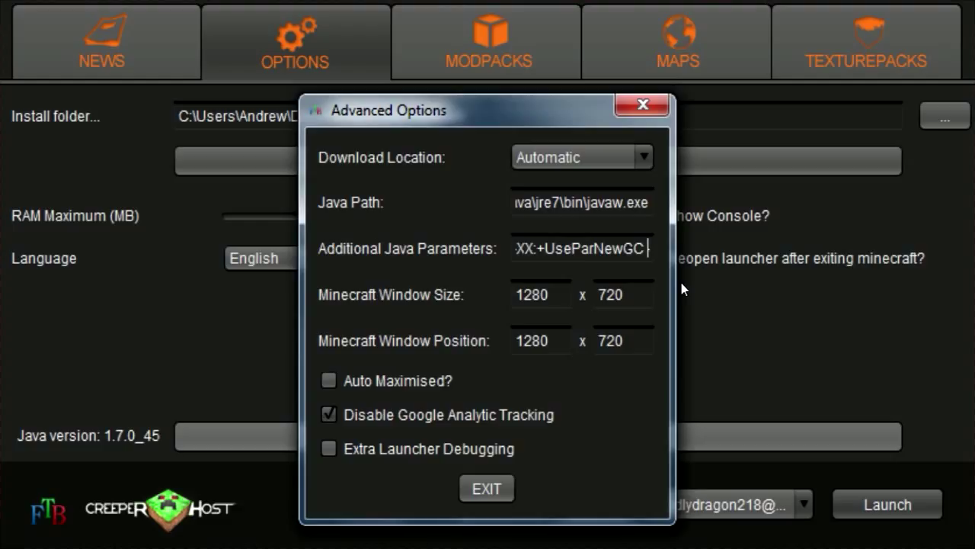
key("Left")
key("Left")
key("Left")
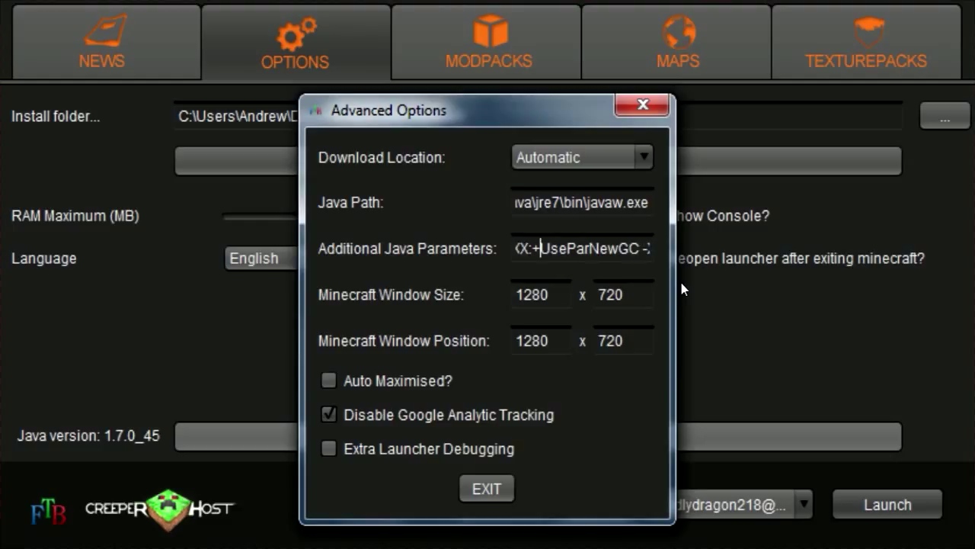
key("Left")
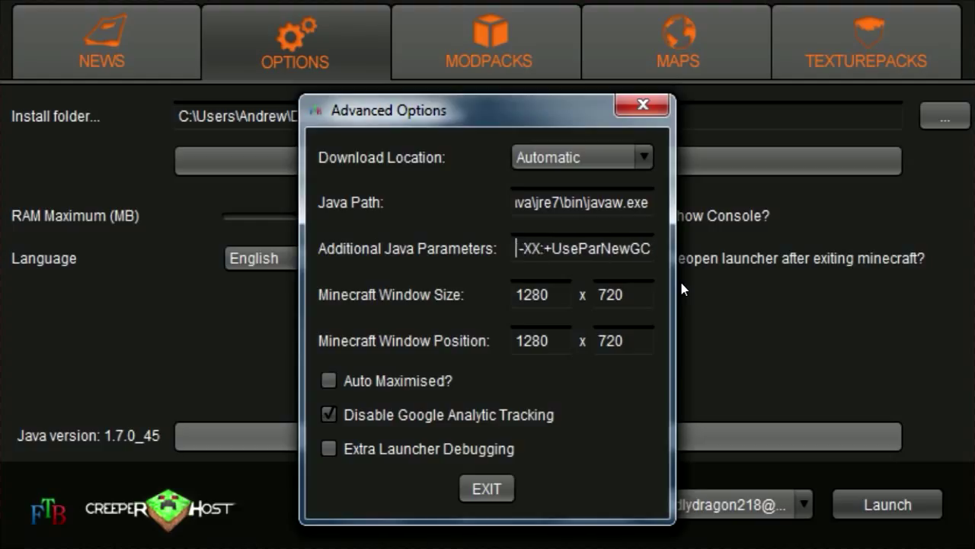
key("Right")
key("Right")
Step: Add -XX:+BindGCTaskThreadsToCPUs, -Xnoclassgc and -XX:+DisableExplicitGC after UseParNewGC
key("End")
type("X:+BindGCTaskThre")
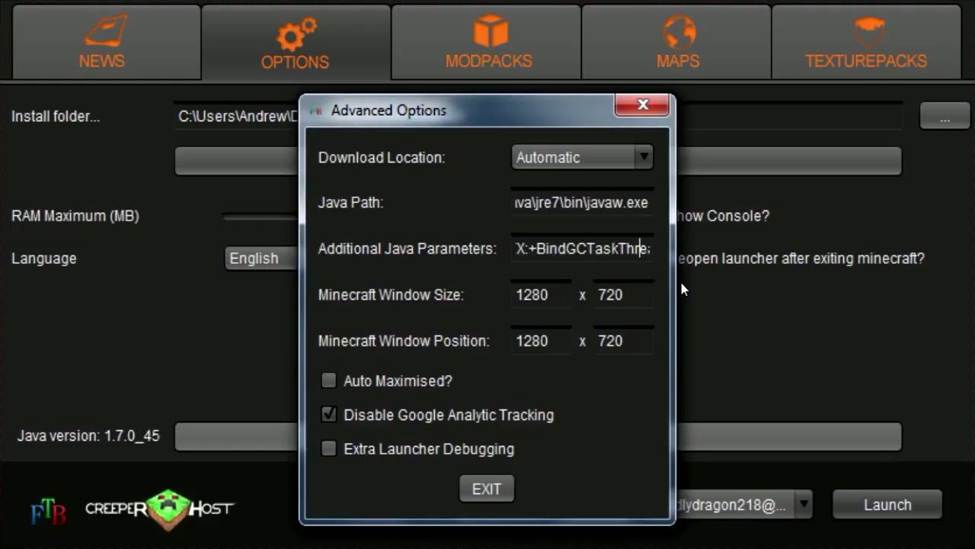
type("adsToCPUs -X")
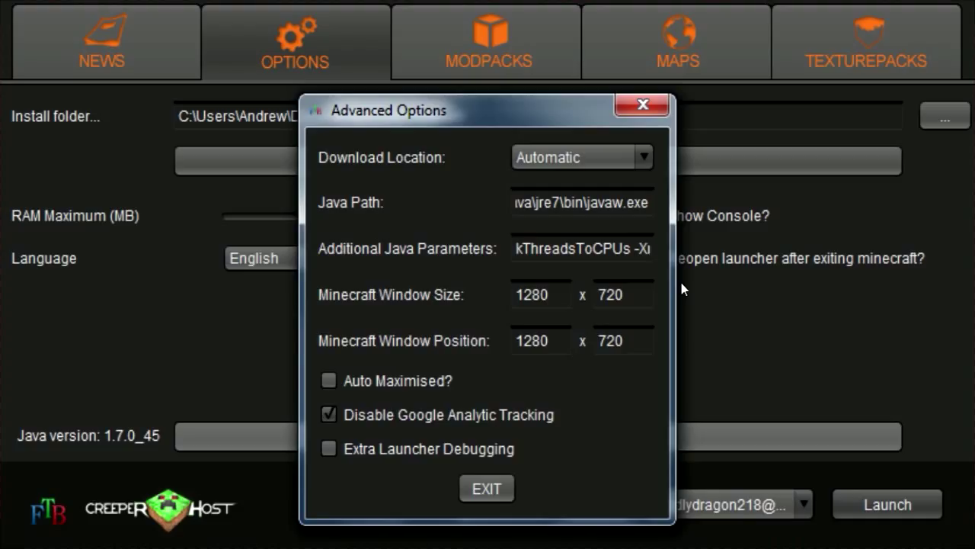
type("noclassgc -")
key("Left")
key("Left")
key("Left")
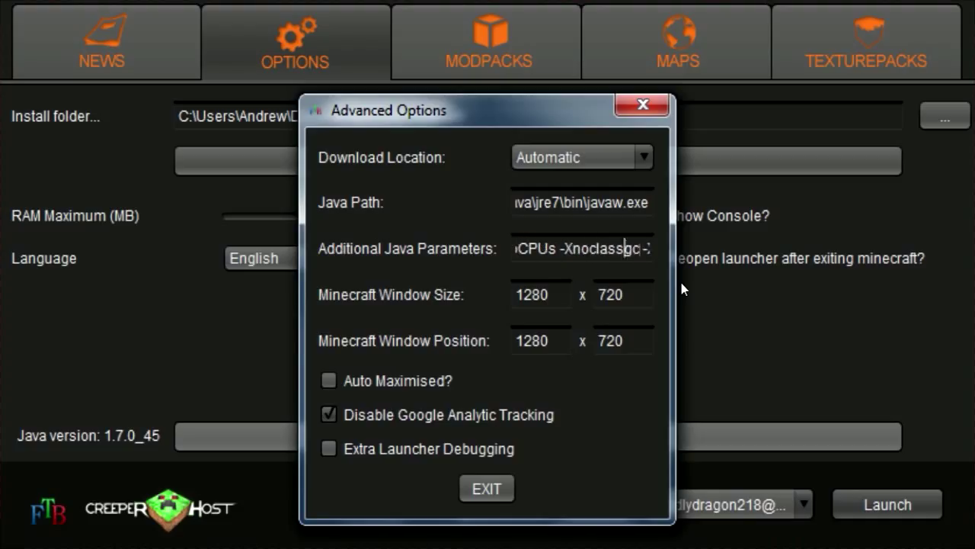
key("Right")
key("Right")
key("Right")
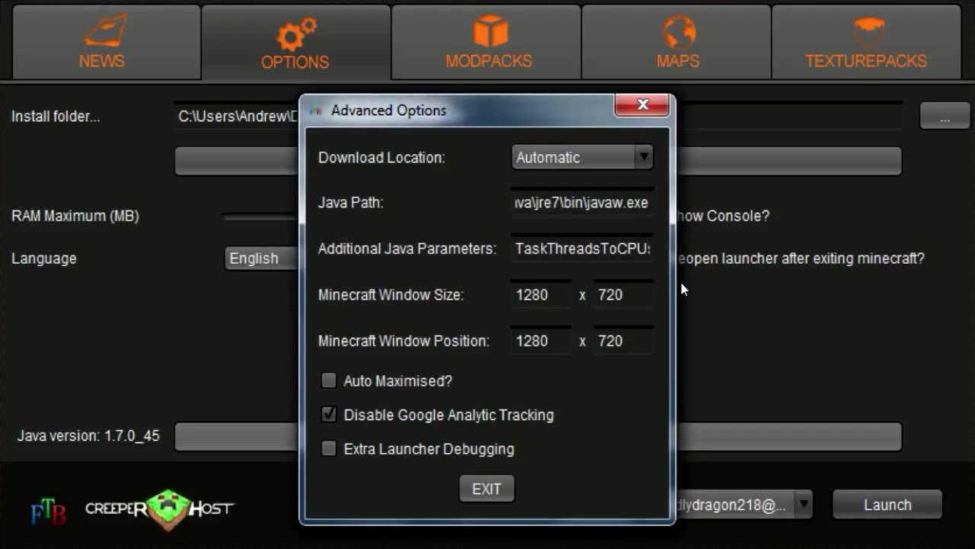
key("Right")
type("-Xnoclassgc -XX:+Di")
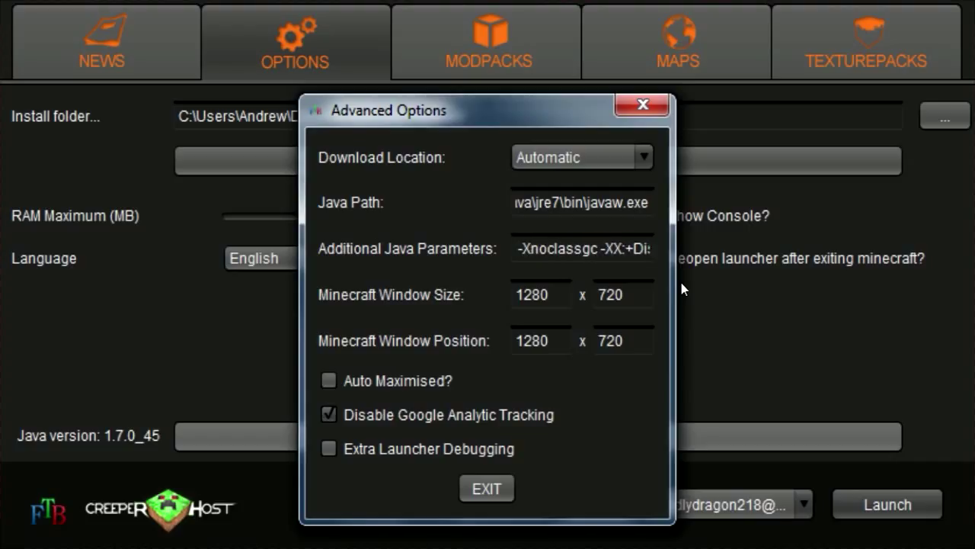
type("sableExplicitG")
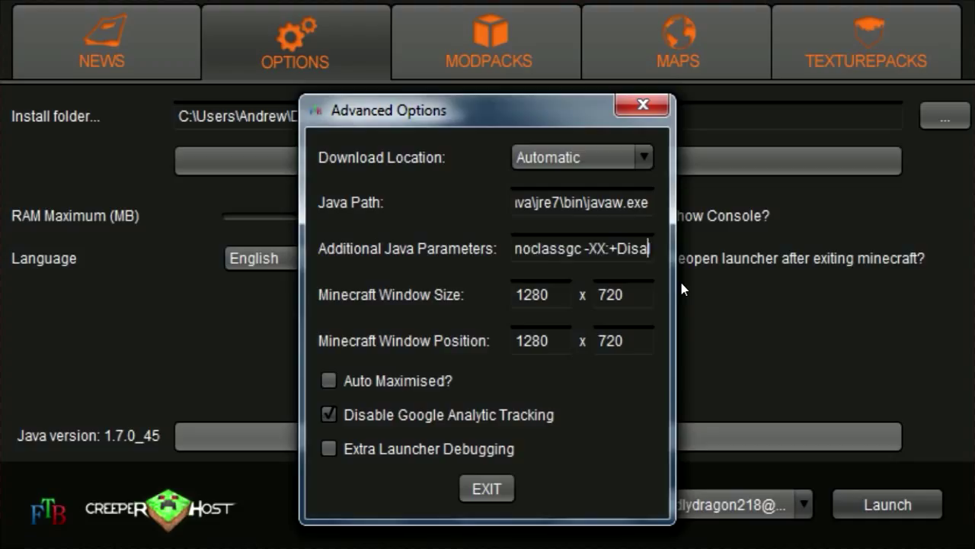
type("C")
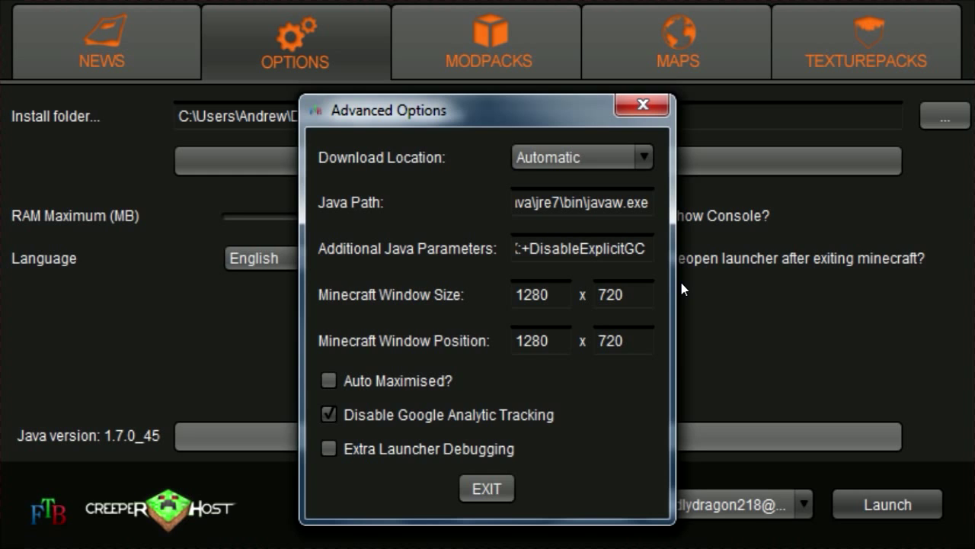
Step: Delete the trailing space after DisableExplicitGC and move back to the start of the parameters
key("BackSpace")
key("Left")
key("Left")
key("Left")
key("Left")
key("Left")
key("Left")
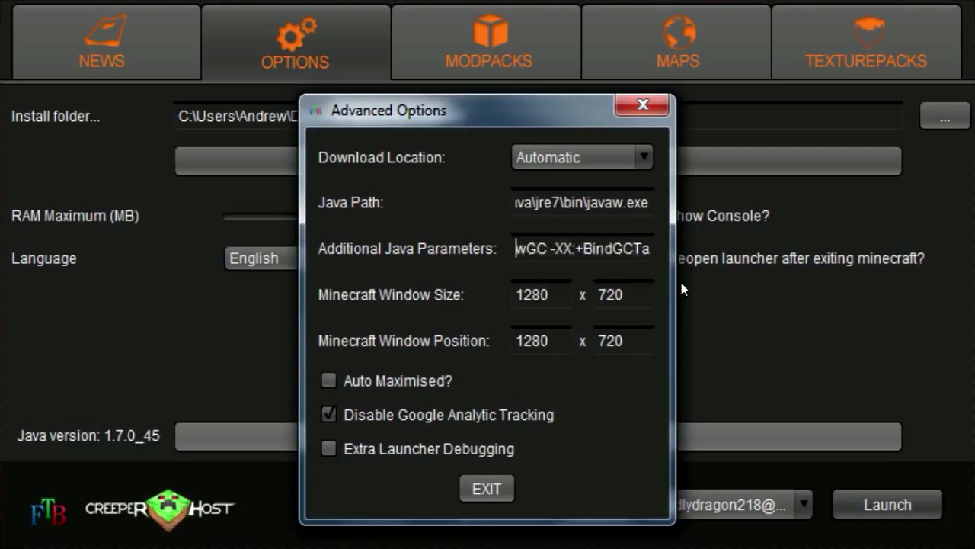
key("Left")
key("Left")
key("Left")
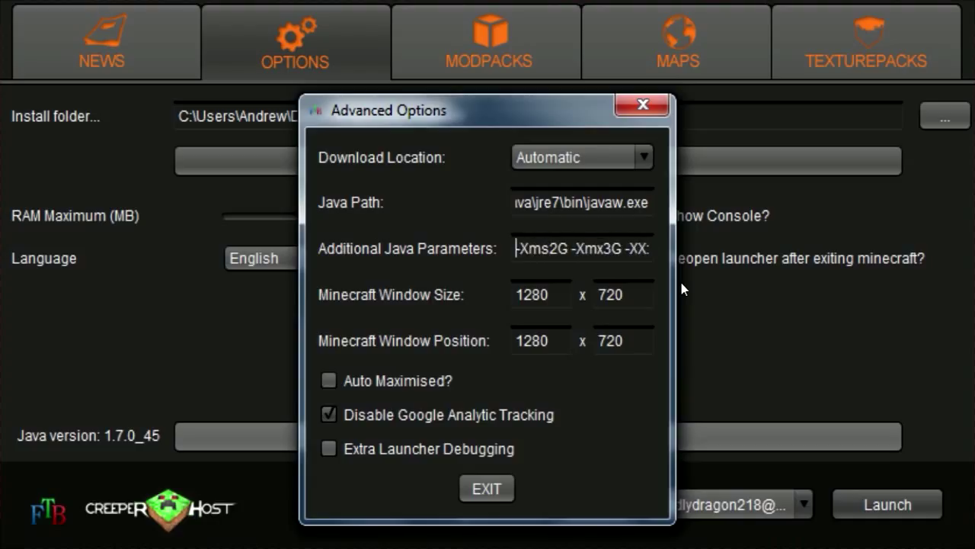
key("Right")
key("Right")
key("Right")
key("Right")
key("Left")
key("Left")
key("Left")
key("Right")
key("Right")
key("Right")
key("Left")
key("Left")
key("Left")
key("Home")
key("Right")
key("Right")
key("Right")
key("Right")
key("Right")
key("Right")
key("Right")
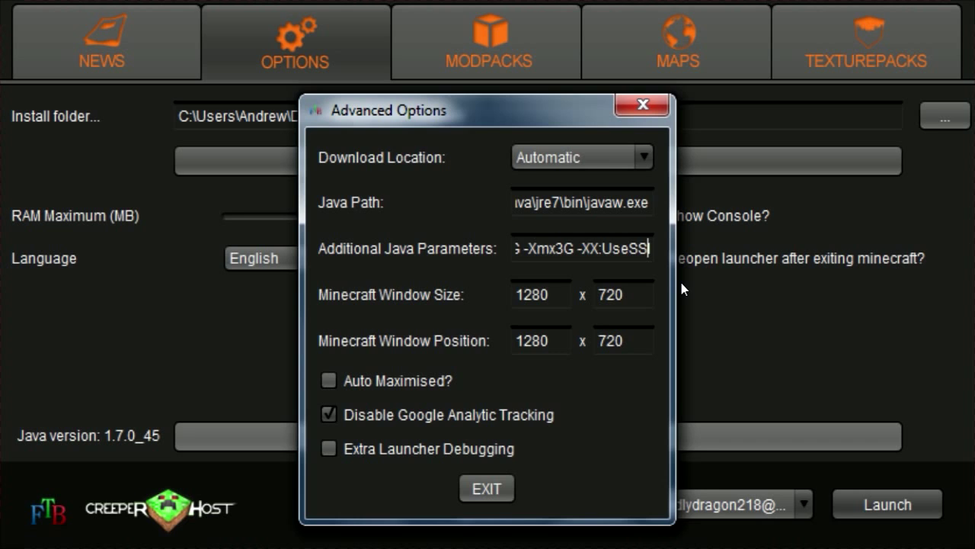
Step: Enter 'E=4 -XX:PermSize=256m -XX:+UseParNewGC -XX:+BindGCTaskThread', verify each flag, and remove the final space
type("E=4 -XX:P")
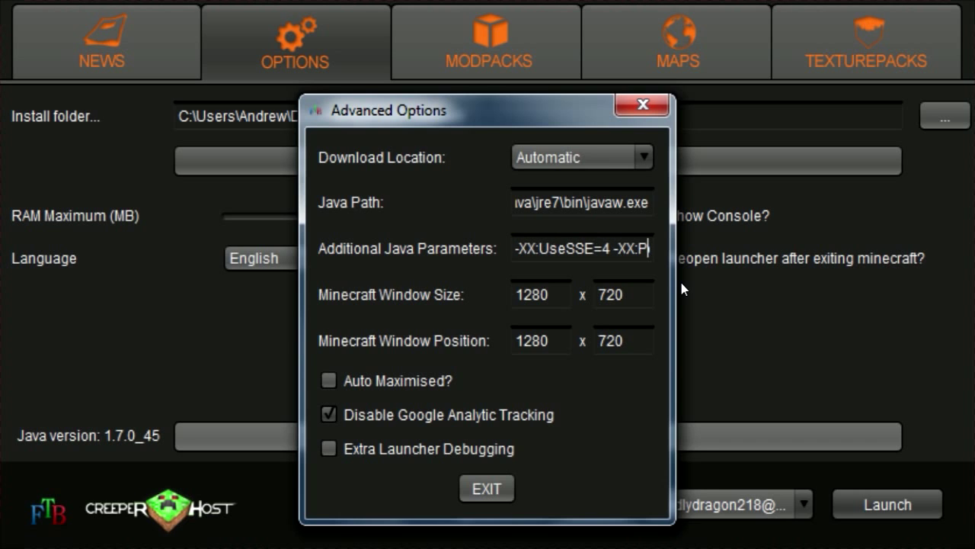
type("ermSize=256m -XX:+UseParNewGC -XX:+BindGCTaskThread")
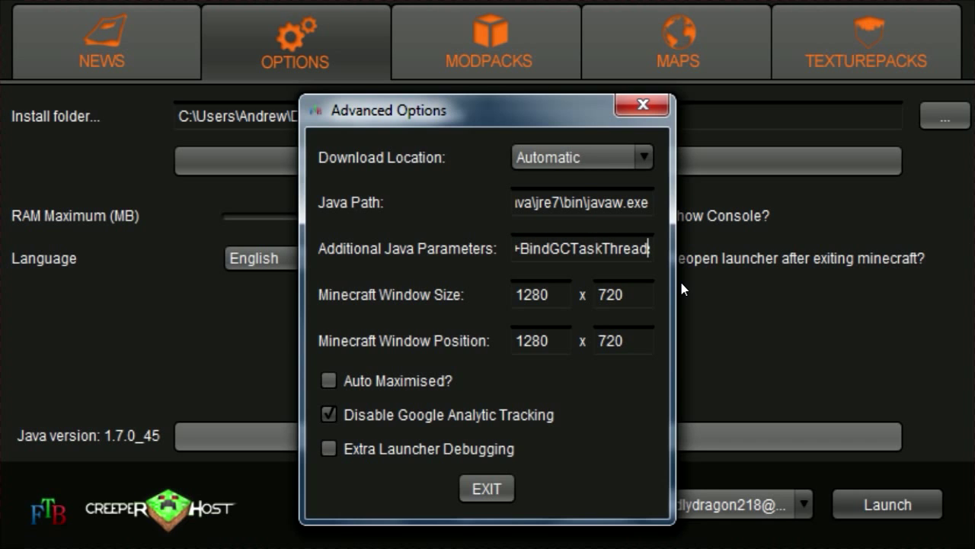
key("Left")
key("Left")
key("Left")
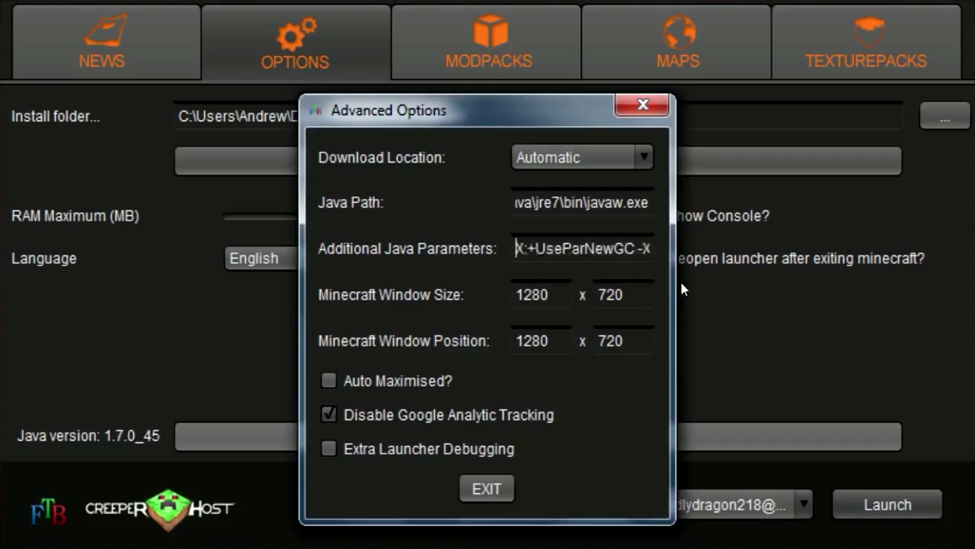
key("Left")
key("Left")
key("Left")
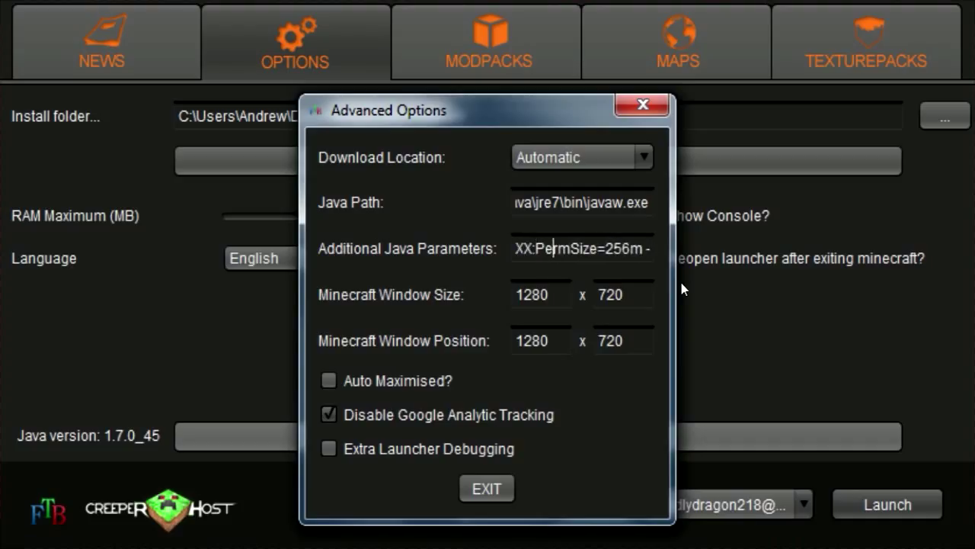
key("Right")
key("Right")
key("Right")
key("Right")
key("Right")
key("Right")
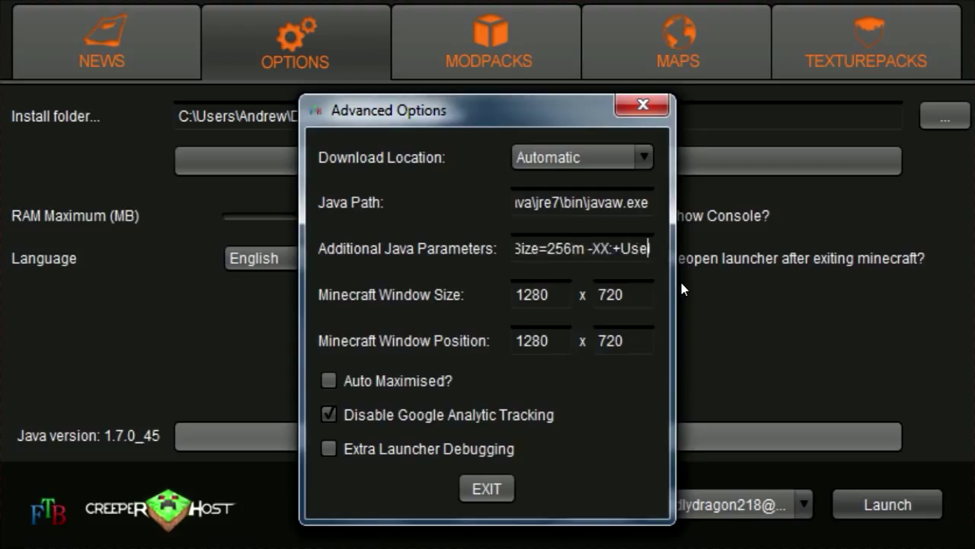
key("Right")
key("Right")
key("Right")
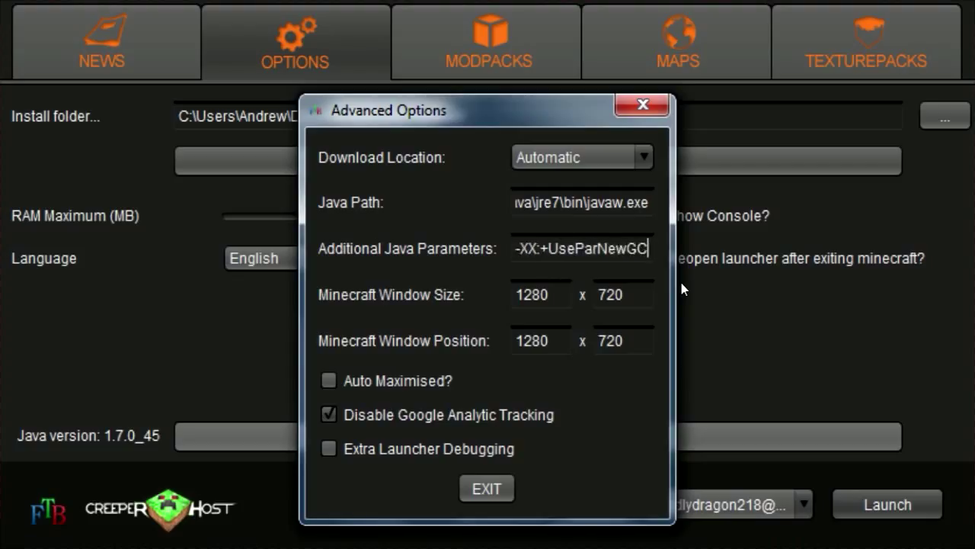
key("Right")
key("Right")
key("Right")
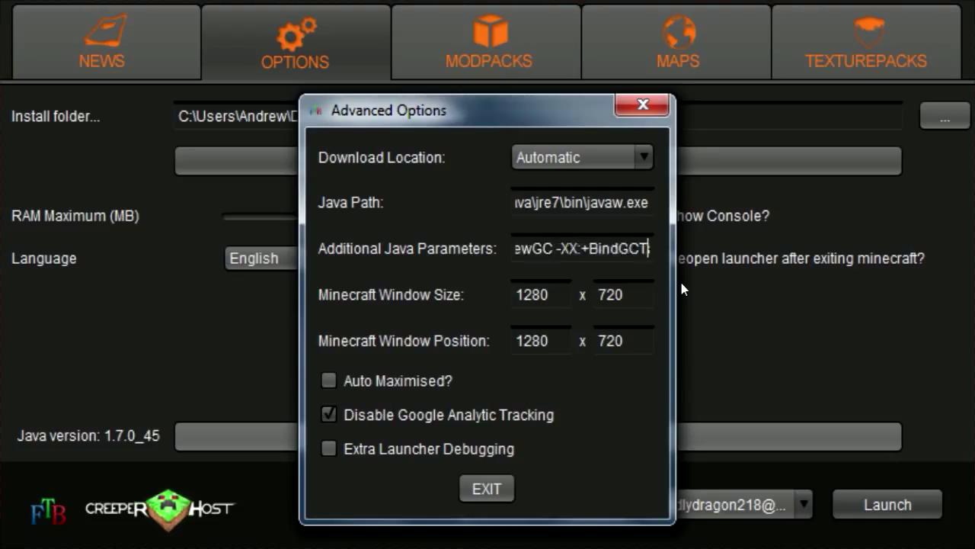
key("Right")
key("Right")
key("Right")
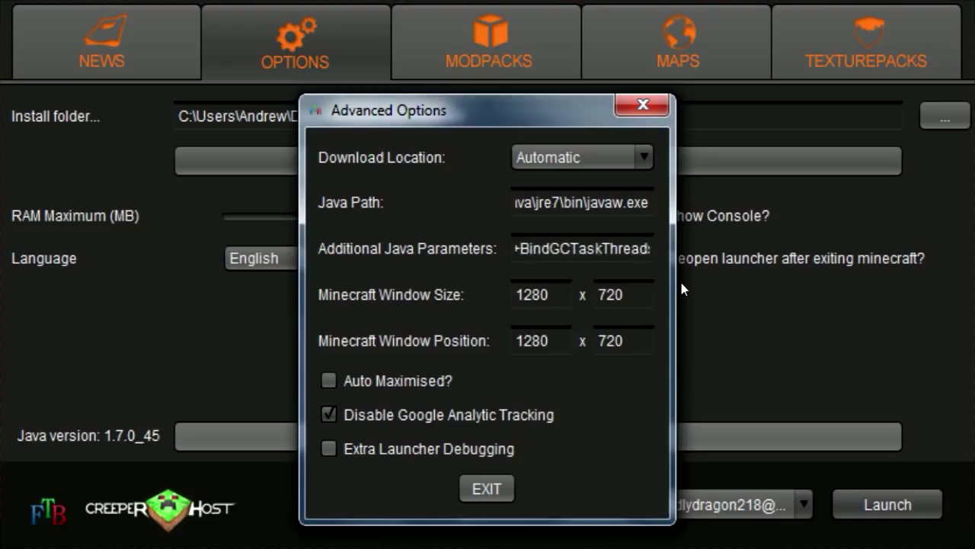
key("Right")
key("Right")
key("Right")
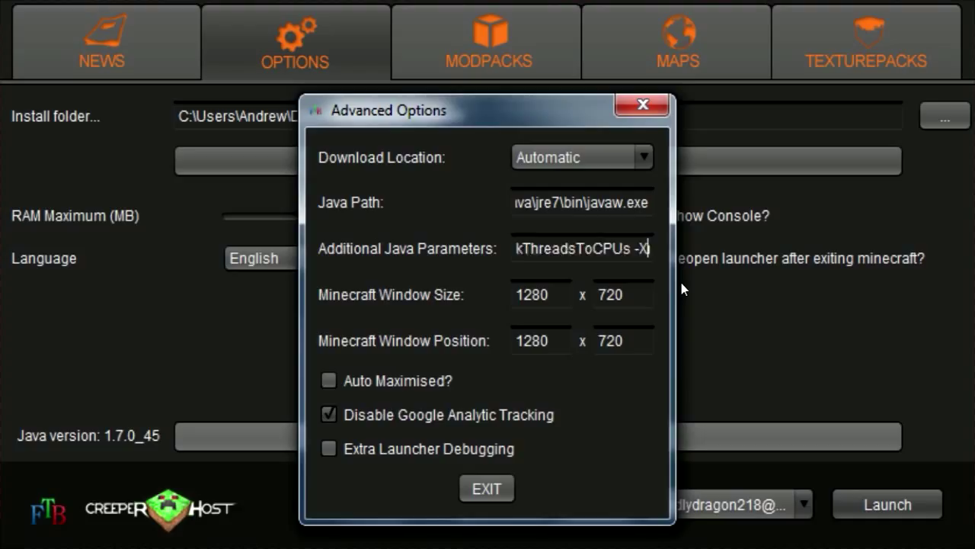
key("Right")
key("Right")
key("Right")
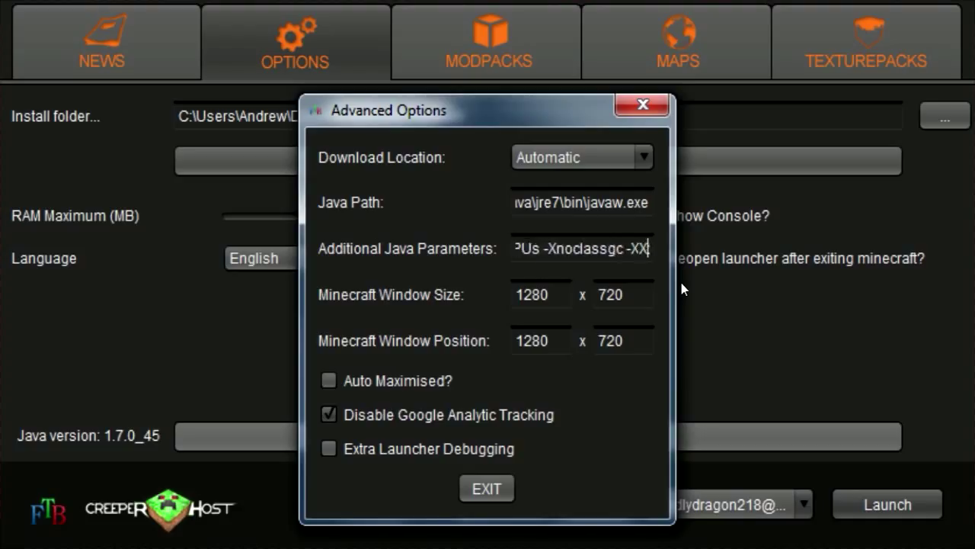
key("Right")
key("Right")
key("Right")
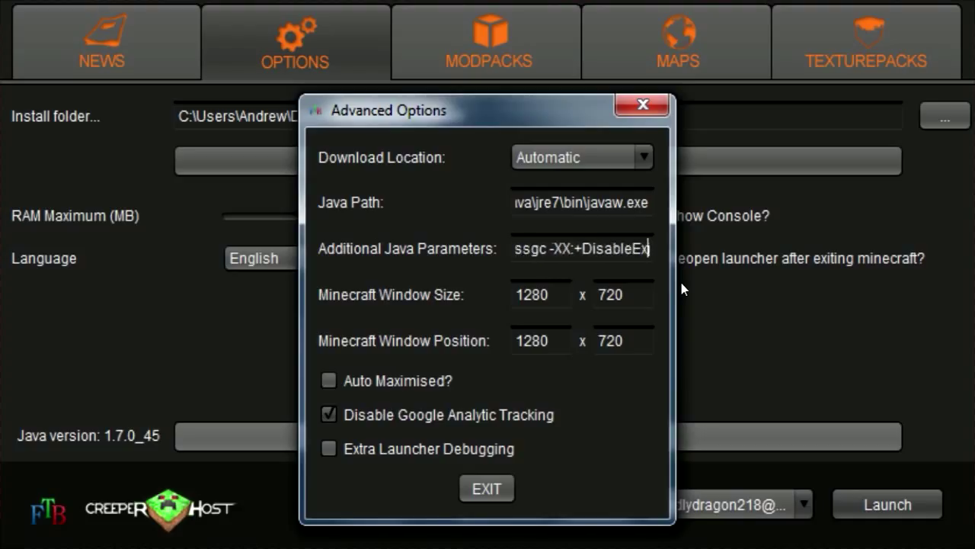
key("Right")
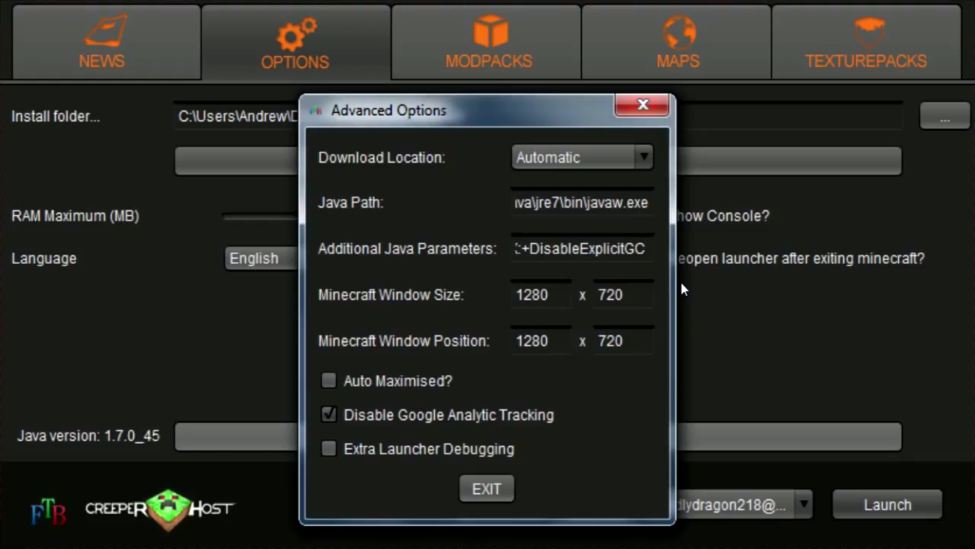
key("BackSpace")
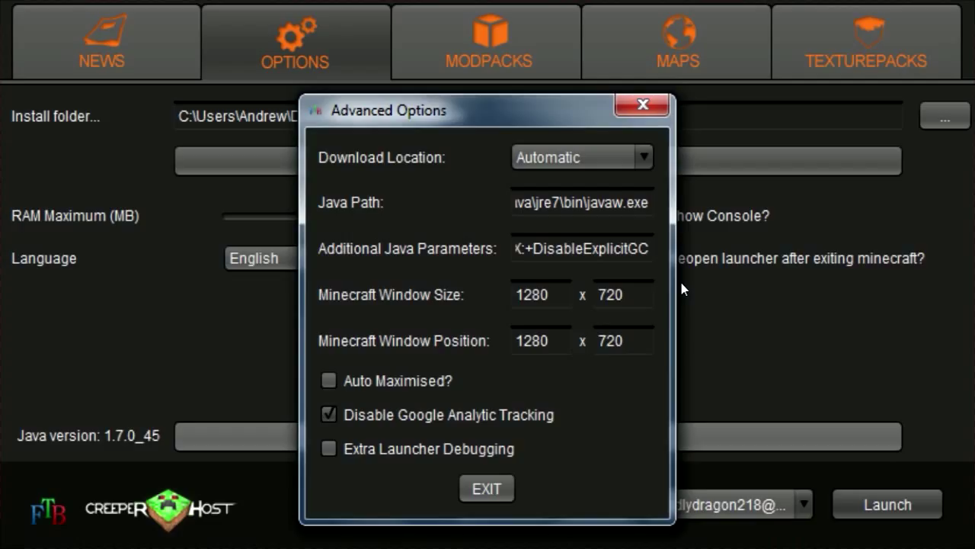
Step: Exit Advanced Options, returning to the Options page with RAM Maximum at 3.0 GB
left_click(494, 489)
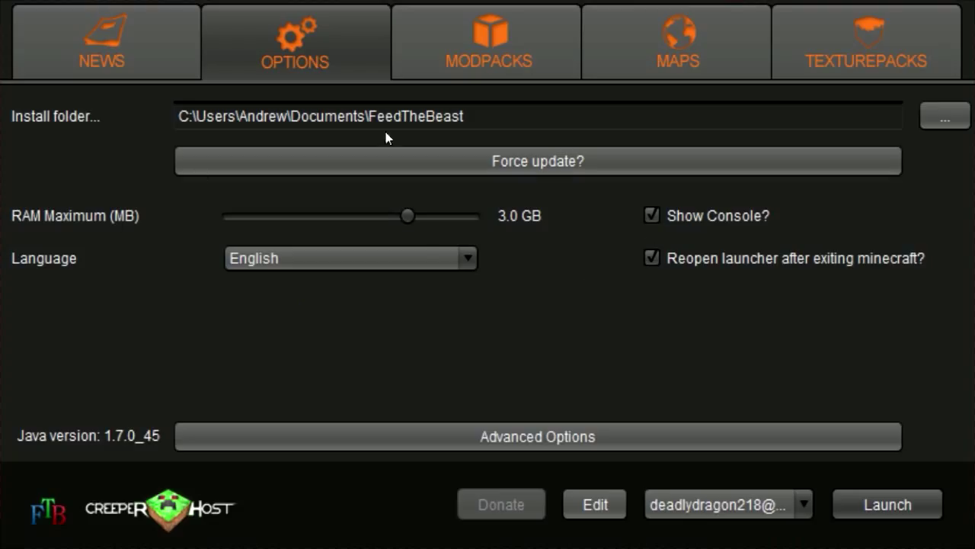
Step: Browse the Maps list, then the Texturepacks list
left_click(735, 48)
scroll(361, 251, "up", 5)
scroll(361, 253, "down", 5)
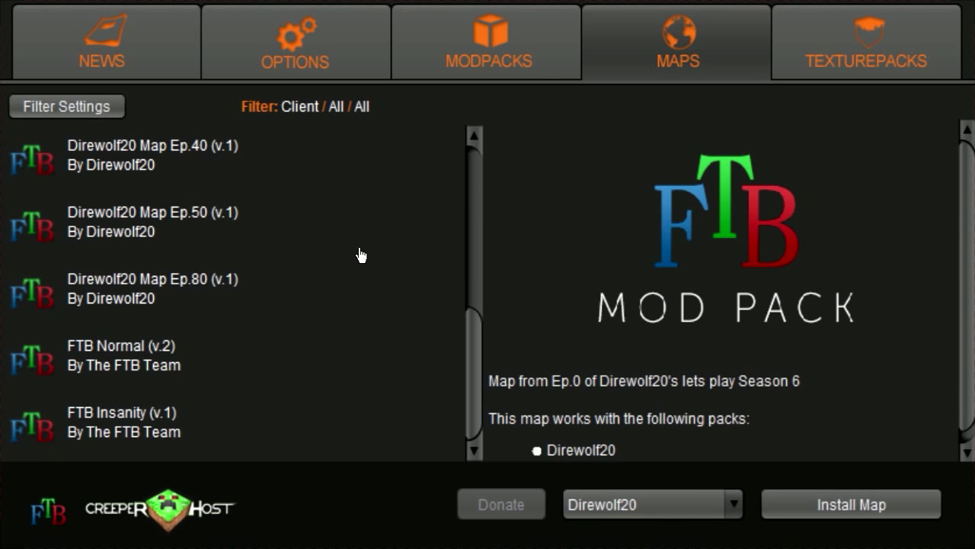
scroll(360, 266, "up", 5)
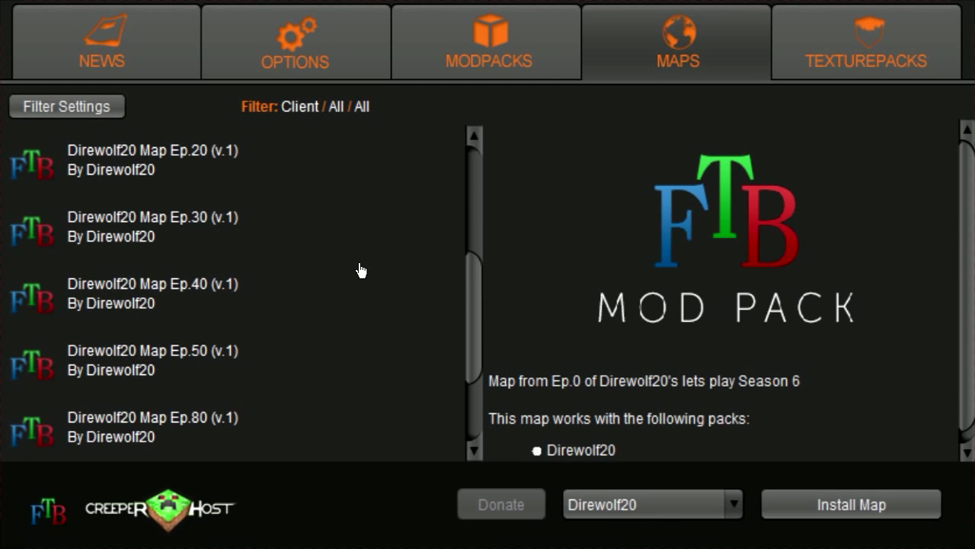
left_click(889, 45)
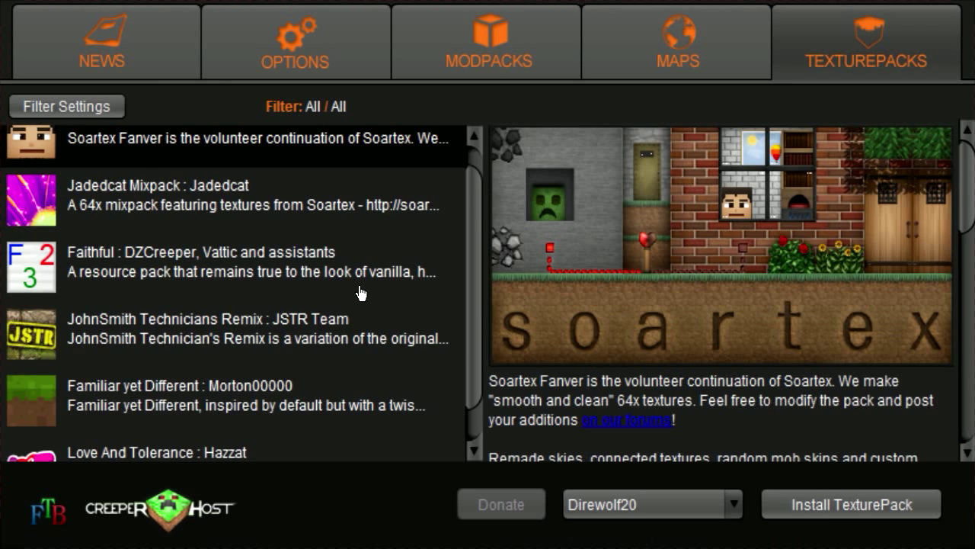
scroll(362, 297, "down", 2)
scroll(361, 299, "up", 2)
Step: Go back to Modpacks and scroll through the modpack list
left_click(480, 50)
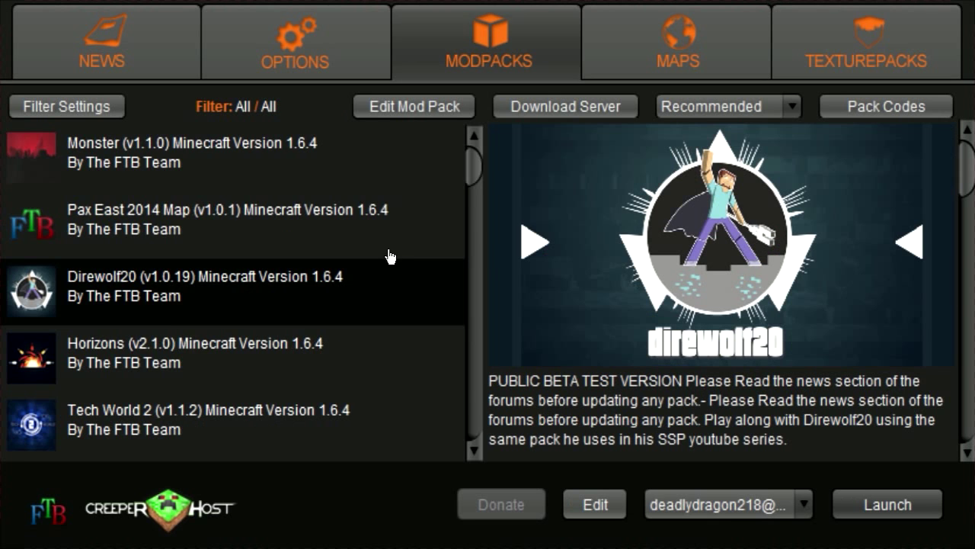
scroll(381, 305, "down", 5)
scroll(375, 344, "down", 10)
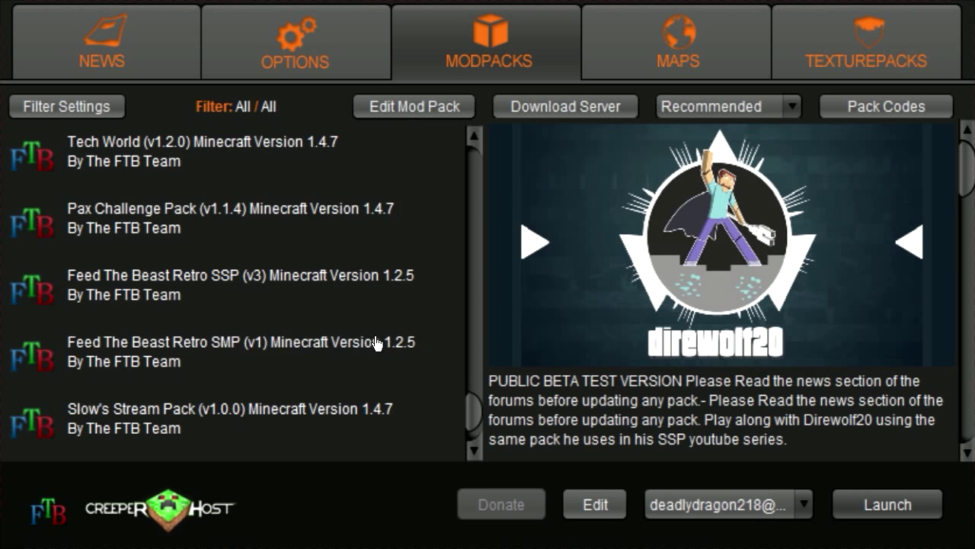
scroll(377, 344, "up", 2)
scroll(375, 344, "up", 8)
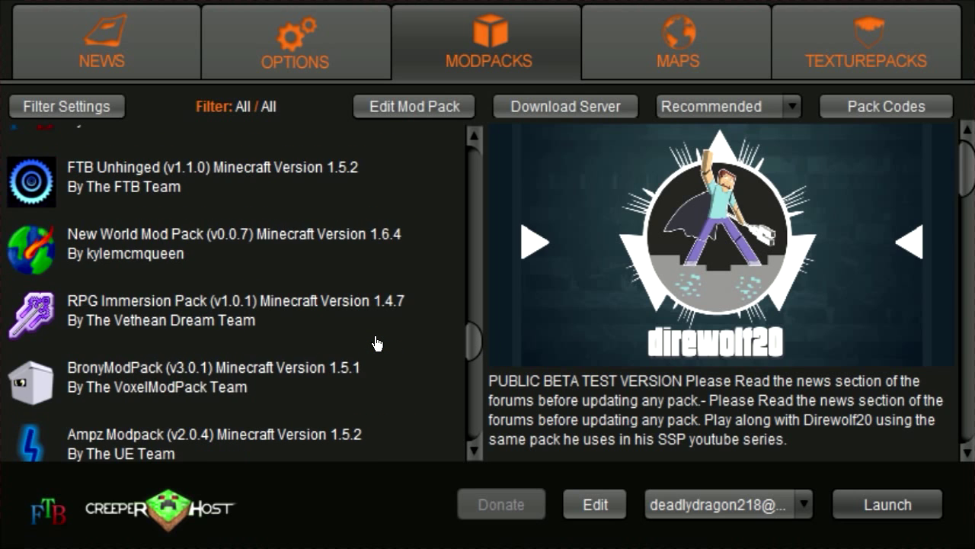
scroll(376, 343, "up", 5)
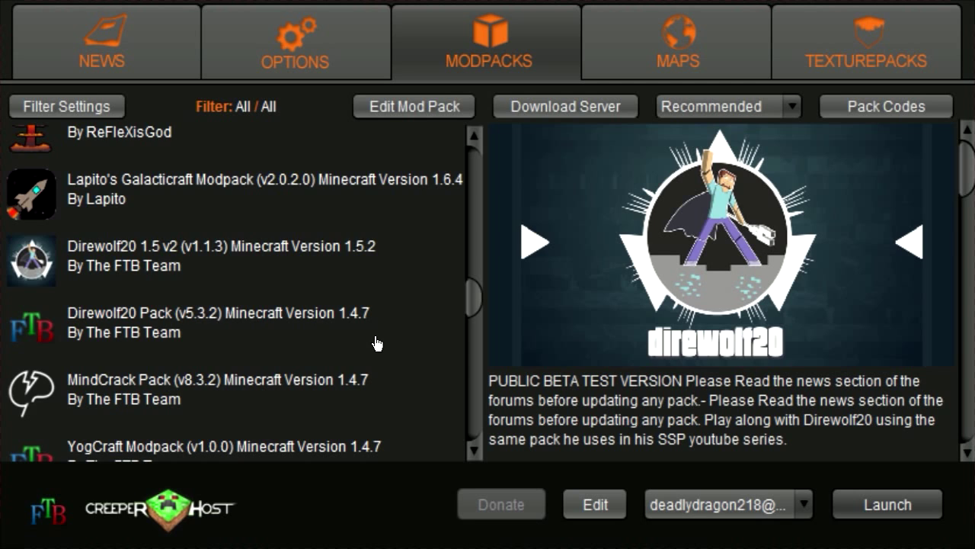
scroll(376, 343, "up", 3)
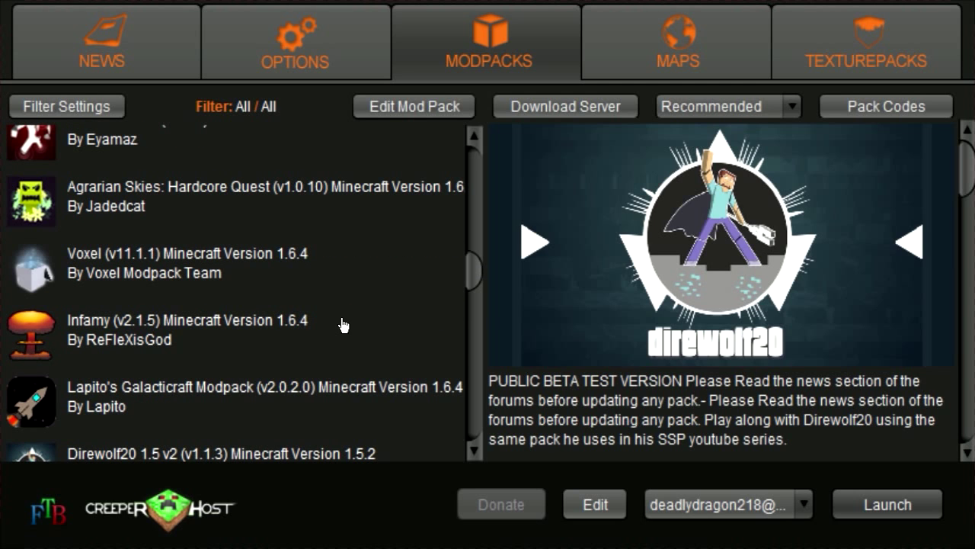
Step: Select Agrarian Skies: Hardcore Quest v1.0.10 to show its details, then scroll the list to the top
left_click(236, 194)
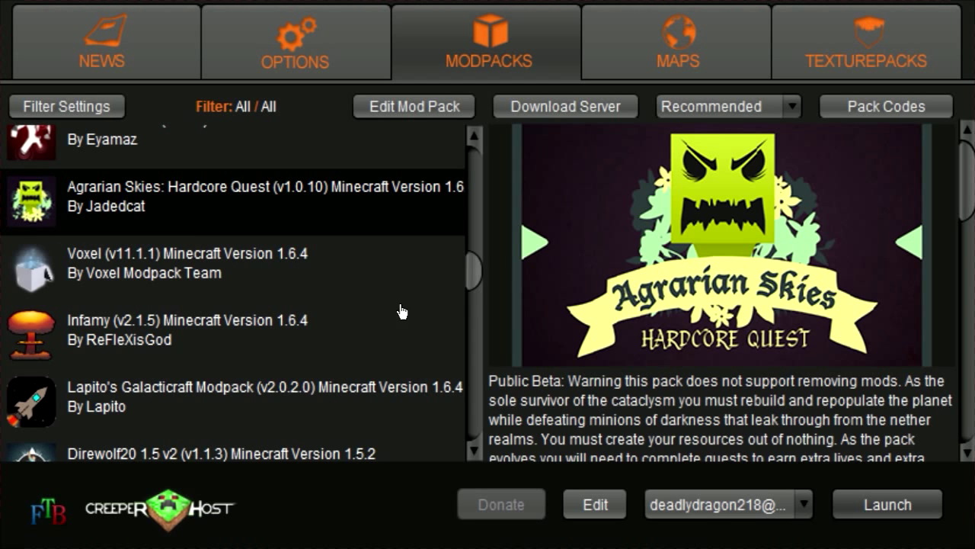
scroll(223, 314, "up", 3)
scroll(222, 314, "up", 5)
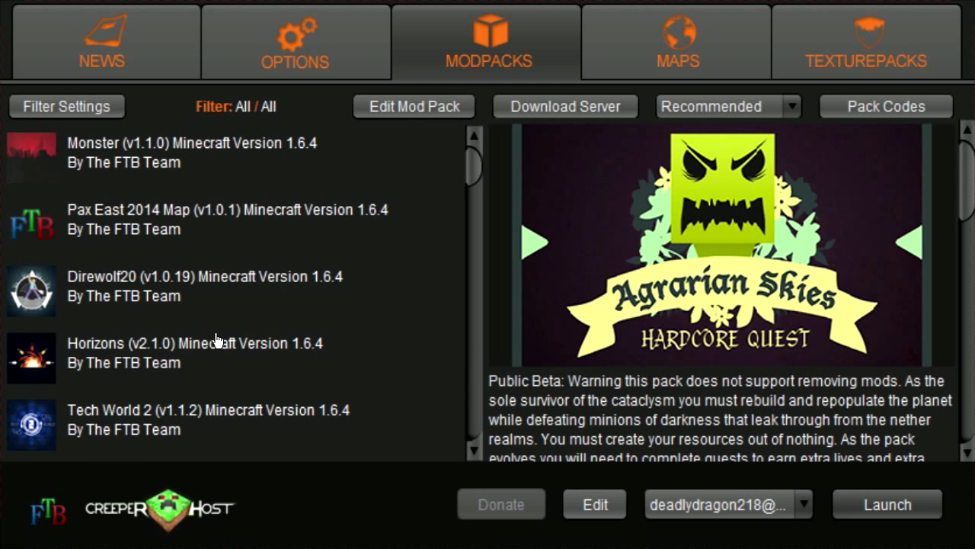